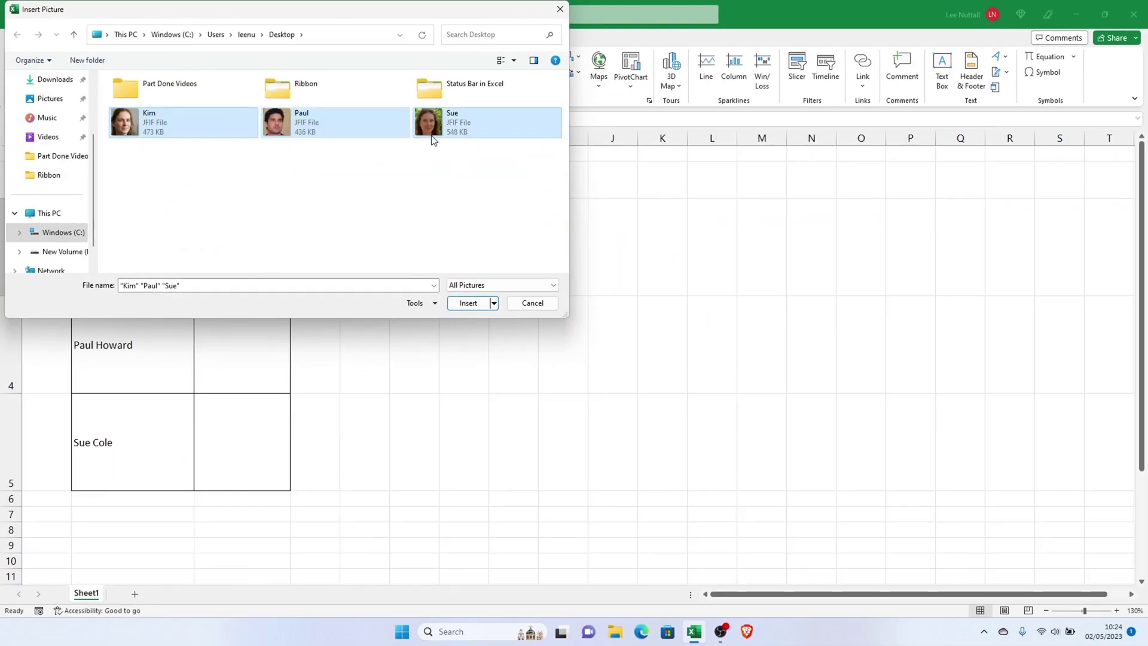
Step: Select cell C3 as the spot for the first photo
{"action": "left_click", "coordinate": [466, 303]}
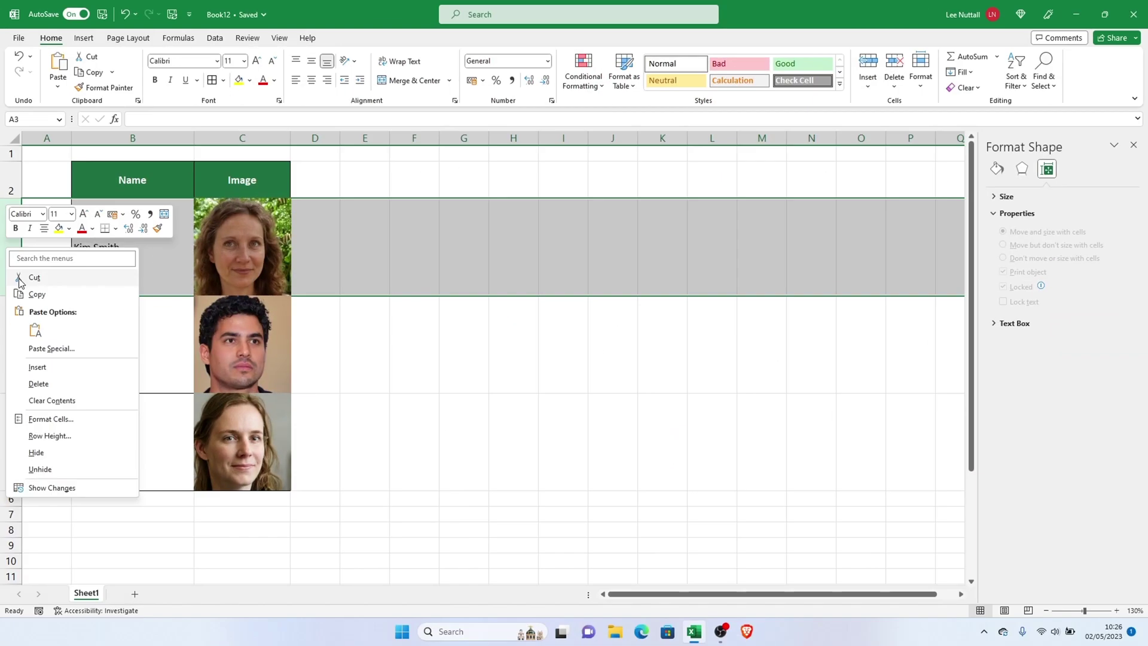
{"action": "left_click", "coordinate": [37, 452]}
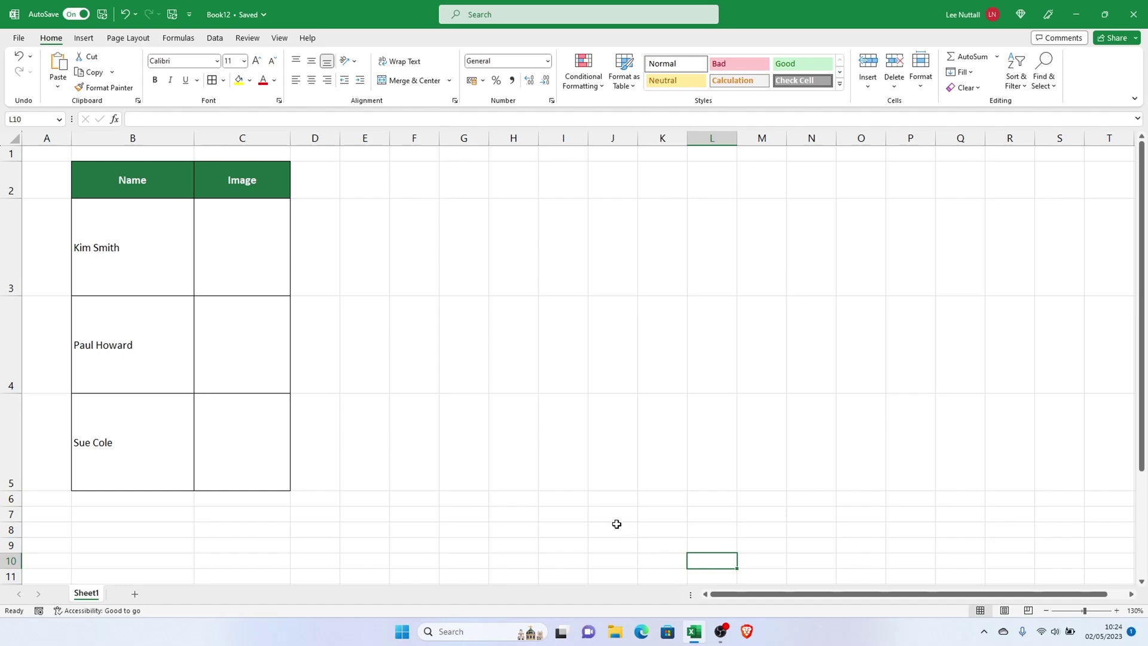
{"action": "left_click", "coordinate": [211, 191]}
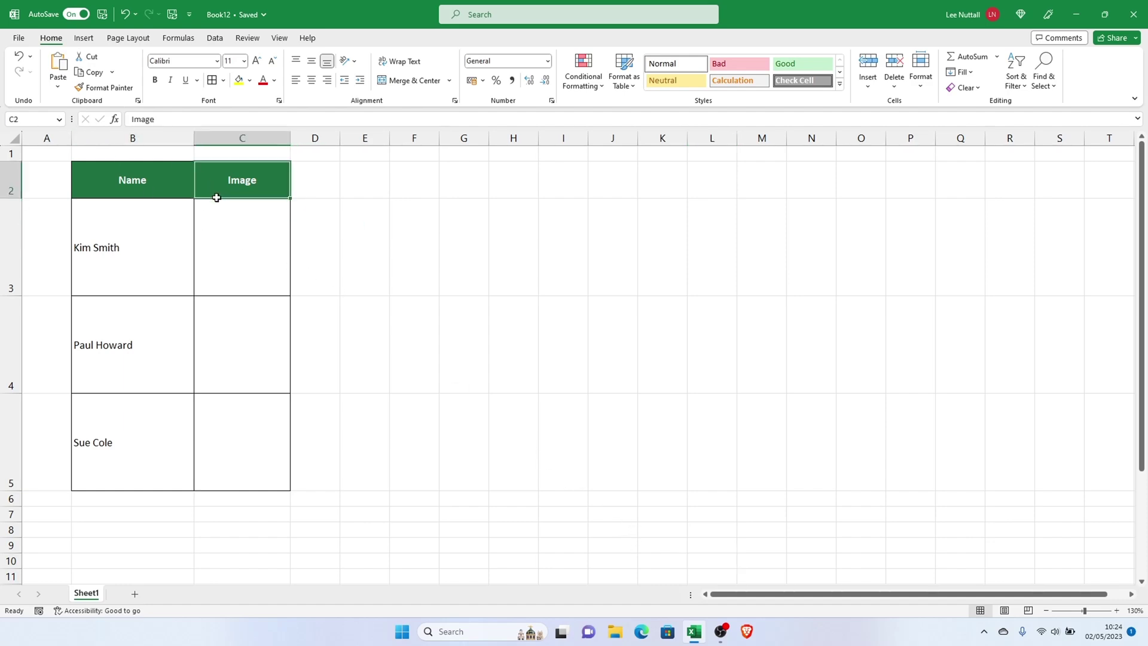
{"action": "left_click", "coordinate": [215, 208]}
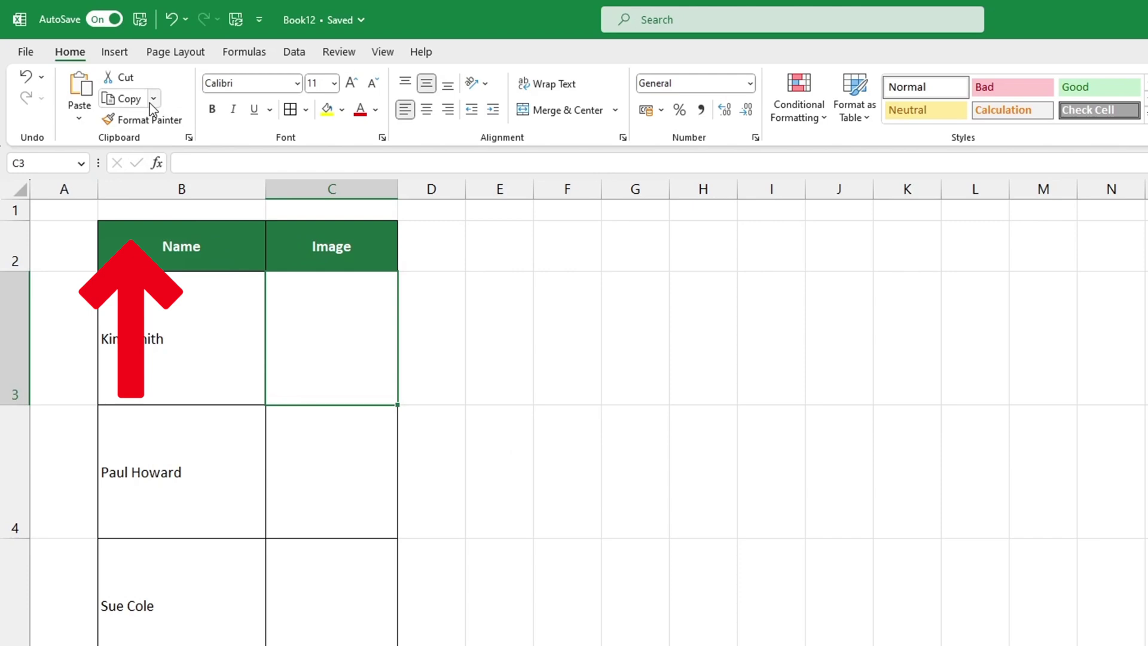
Step: Insert the Kim, Paul and Sue photos from this device onto the sheet
{"action": "left_click", "coordinate": [140, 60]}
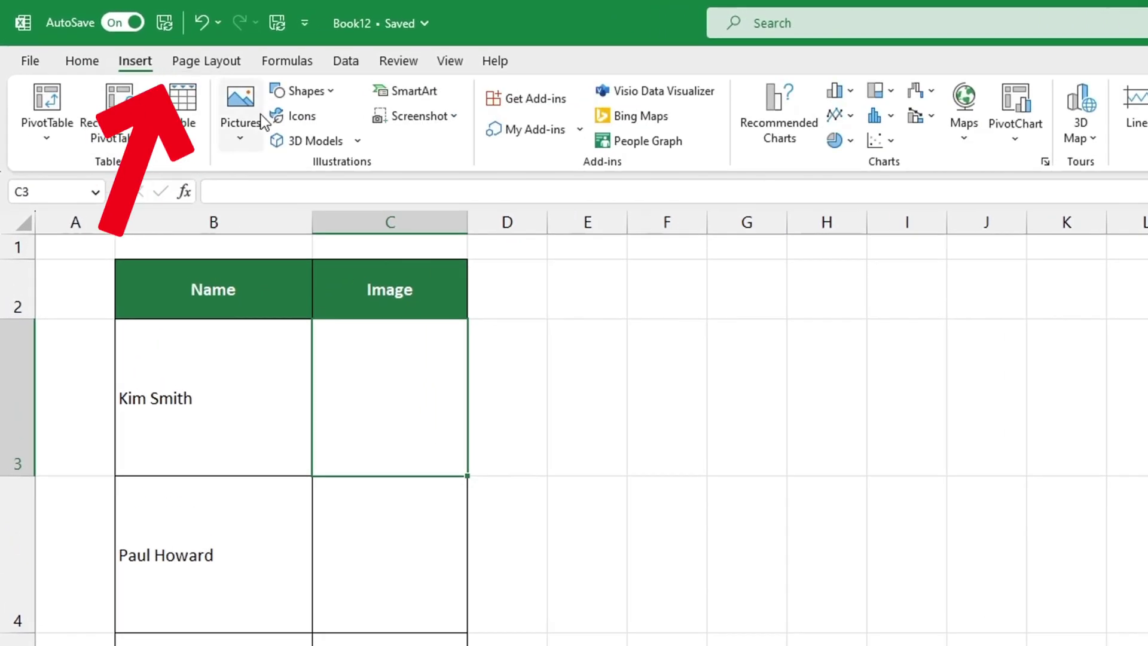
{"action": "left_click", "coordinate": [239, 133]}
{"action": "left_click", "coordinate": [262, 195]}
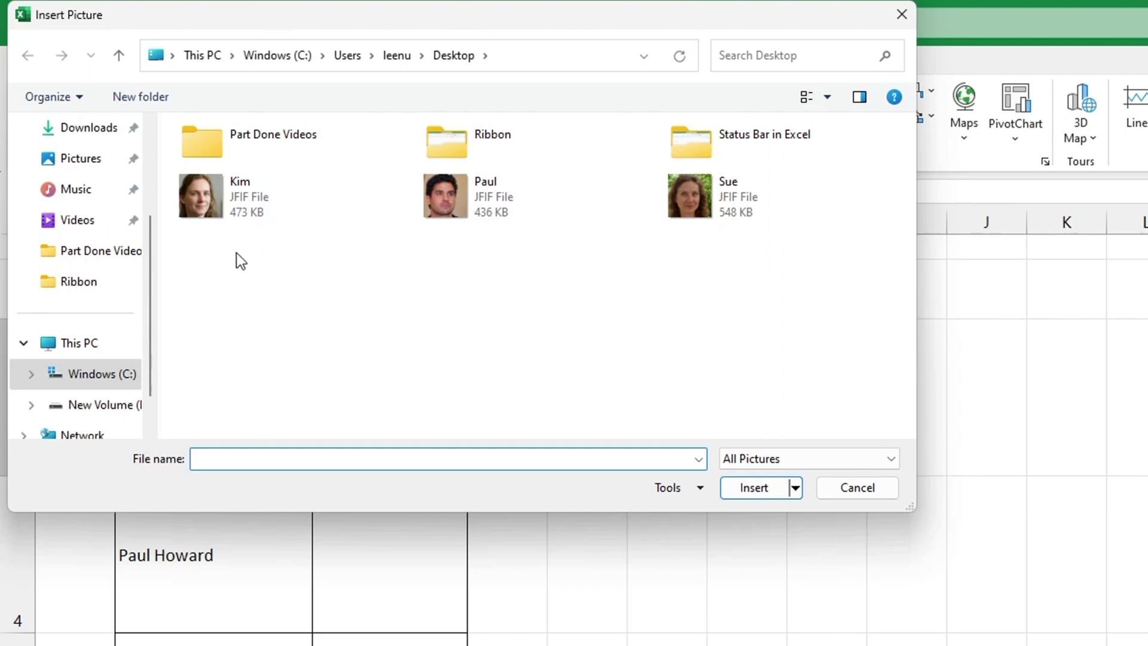
{"action": "left_click", "coordinate": [237, 217]}
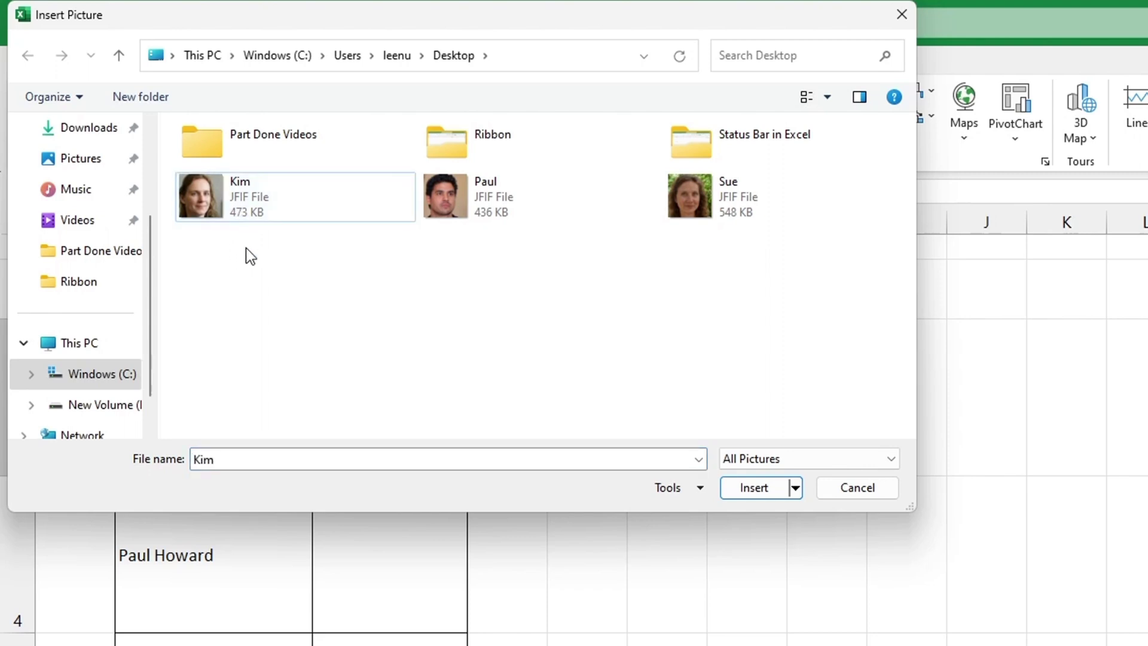
{"action": "left_click_drag", "start_coordinate": [235, 248], "coordinate": [698, 179]}
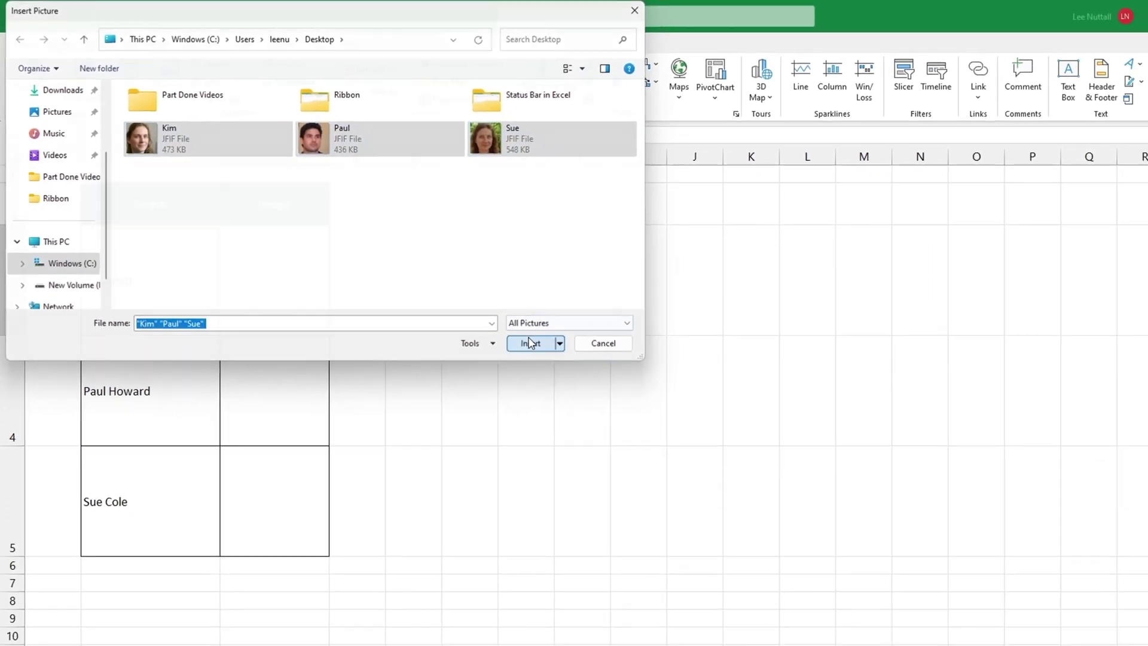
{"action": "left_click", "coordinate": [530, 344]}
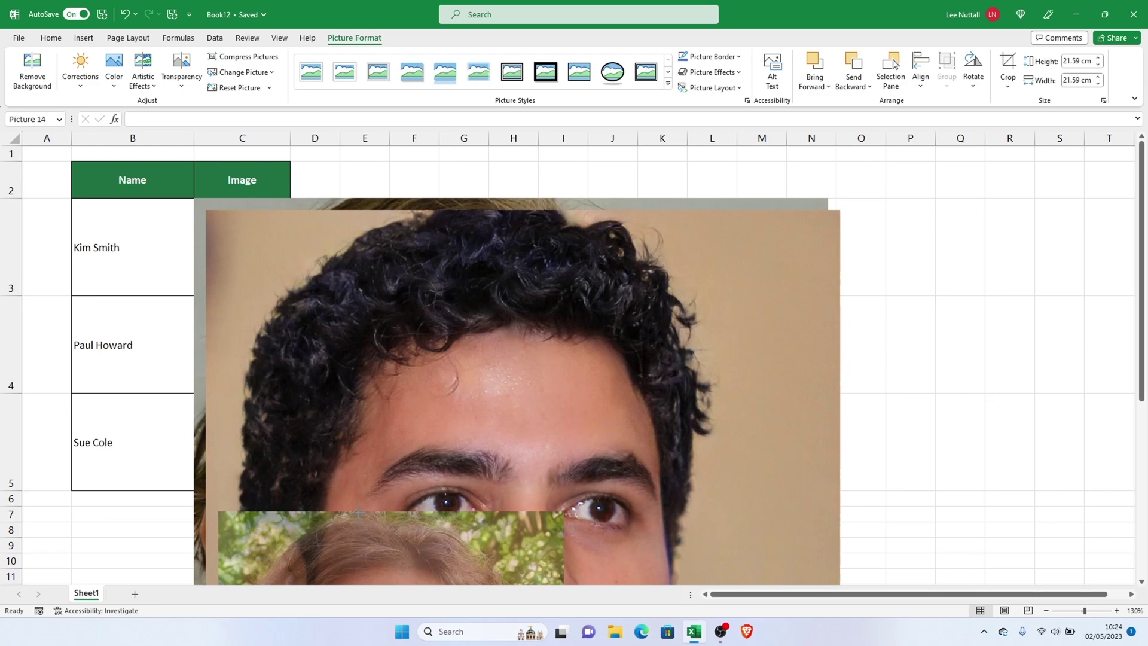
Step: Shrink Kim's photo and fit it into cell C3
{"action": "left_click_drag", "start_coordinate": [852, 376], "coordinate": [494, 339]}
{"action": "mouse_move", "coordinate": [651, 187]}
{"action": "left_mouse_down"}
{"action": "mouse_move", "coordinate": [409, 431]}
{"action": "mouse_move", "coordinate": [215, 222]}
{"action": "left_mouse_up"}
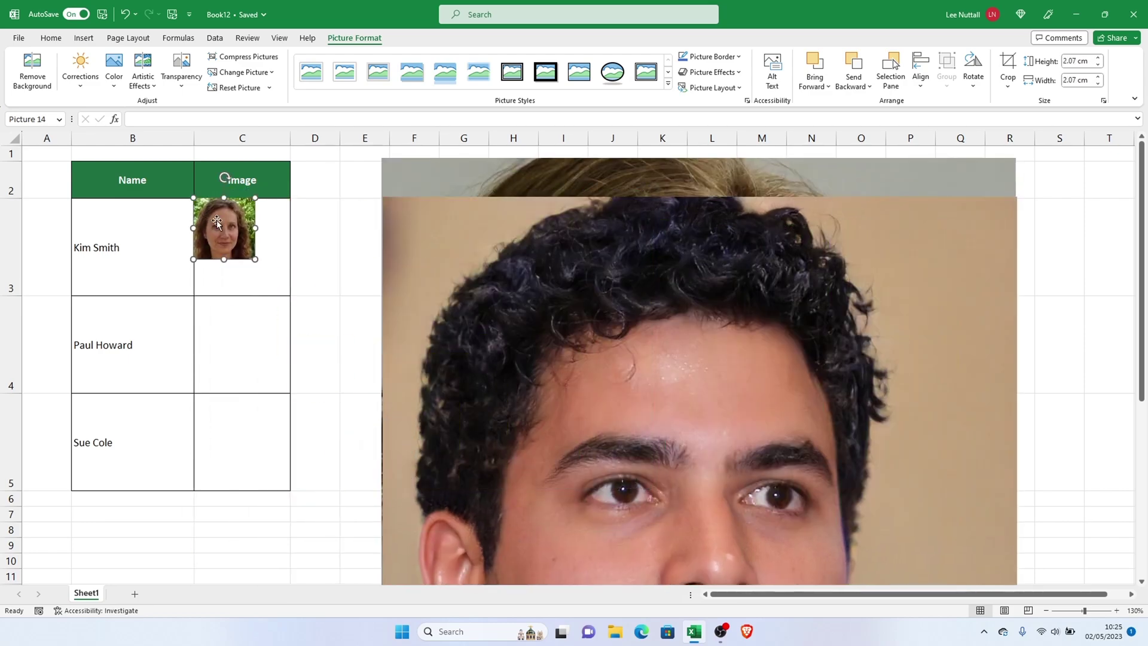
{"action": "left_click_drag", "start_coordinate": [255, 259], "coordinate": [289, 295]}
Step: Shrink Paul's photo and fit it into cell C4
{"action": "left_click", "coordinate": [495, 309]}
{"action": "mouse_move", "coordinate": [1018, 198]}
{"action": "left_mouse_down"}
{"action": "mouse_move", "coordinate": [624, 159]}
{"action": "mouse_move", "coordinate": [422, 359]}
{"action": "left_mouse_up"}
{"action": "mouse_move", "coordinate": [387, 393]}
{"action": "left_mouse_down"}
{"action": "mouse_move", "coordinate": [228, 328]}
{"action": "mouse_move", "coordinate": [290, 392]}
{"action": "left_mouse_up"}
{"action": "left_click", "coordinate": [500, 350]}
{"action": "mouse_move", "coordinate": [1016, 157]}
{"action": "left_mouse_down"}
{"action": "mouse_move", "coordinate": [564, 460]}
{"action": "mouse_move", "coordinate": [392, 428]}
{"action": "left_mouse_up"}
Step: Shrink Sue's photo and fit it into cell C5
{"action": "left_click_drag", "start_coordinate": [354, 466], "coordinate": [232, 432]}
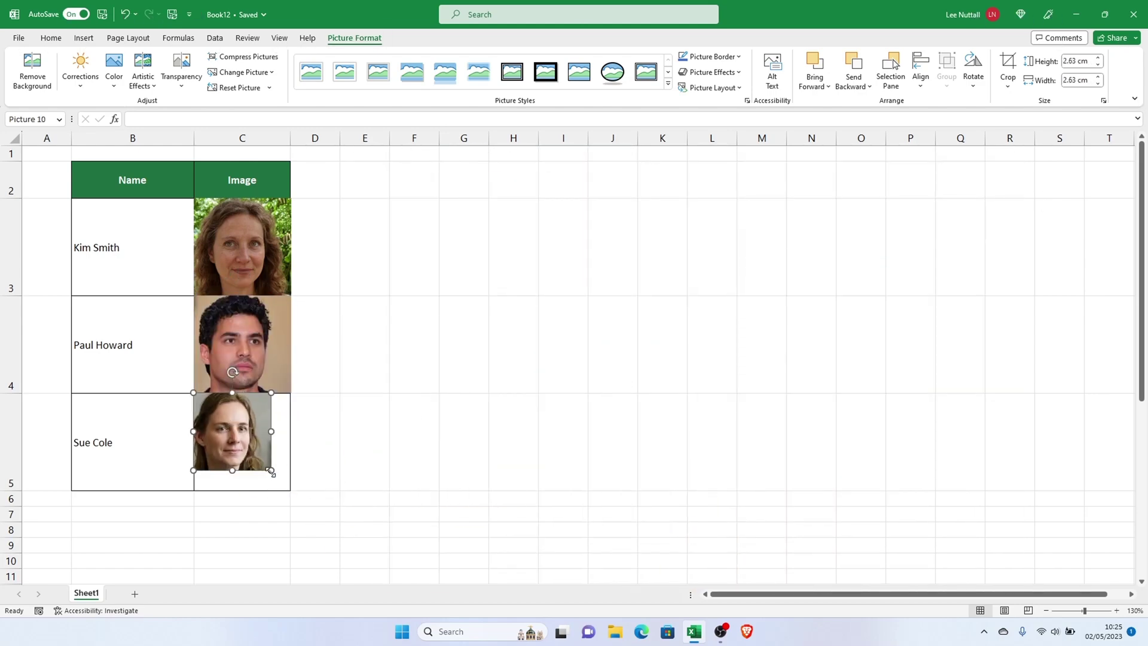
{"action": "left_click_drag", "start_coordinate": [272, 473], "coordinate": [290, 491]}
{"action": "left_click", "coordinate": [468, 466]}
{"action": "right_click", "coordinate": [19, 344]}
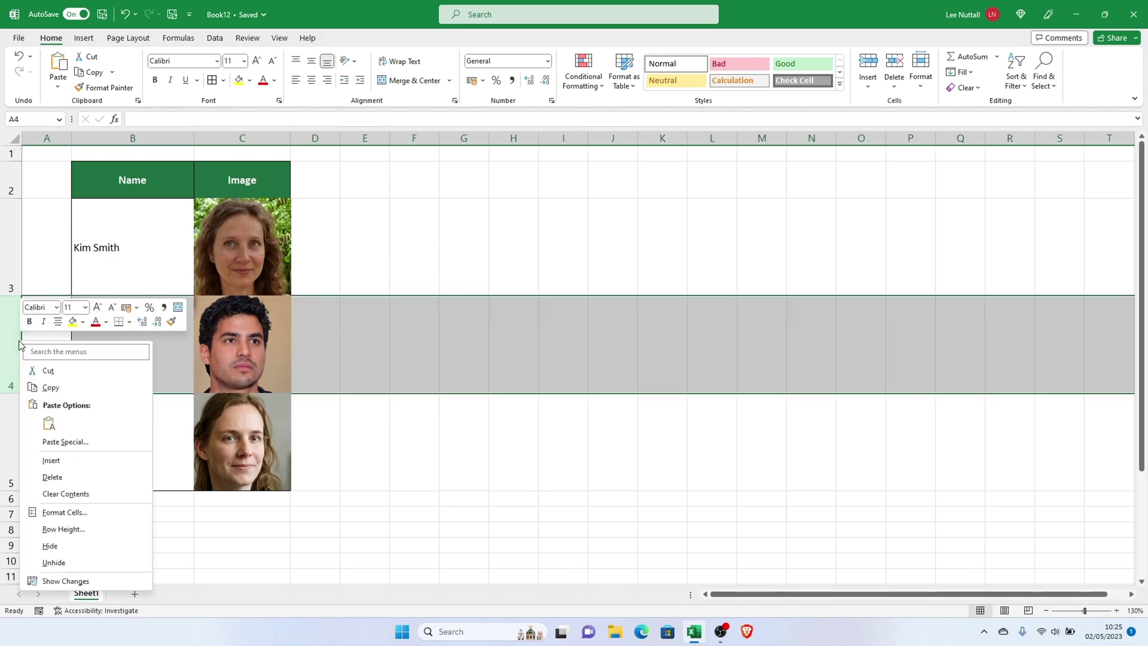
{"action": "left_click", "coordinate": [50, 545]}
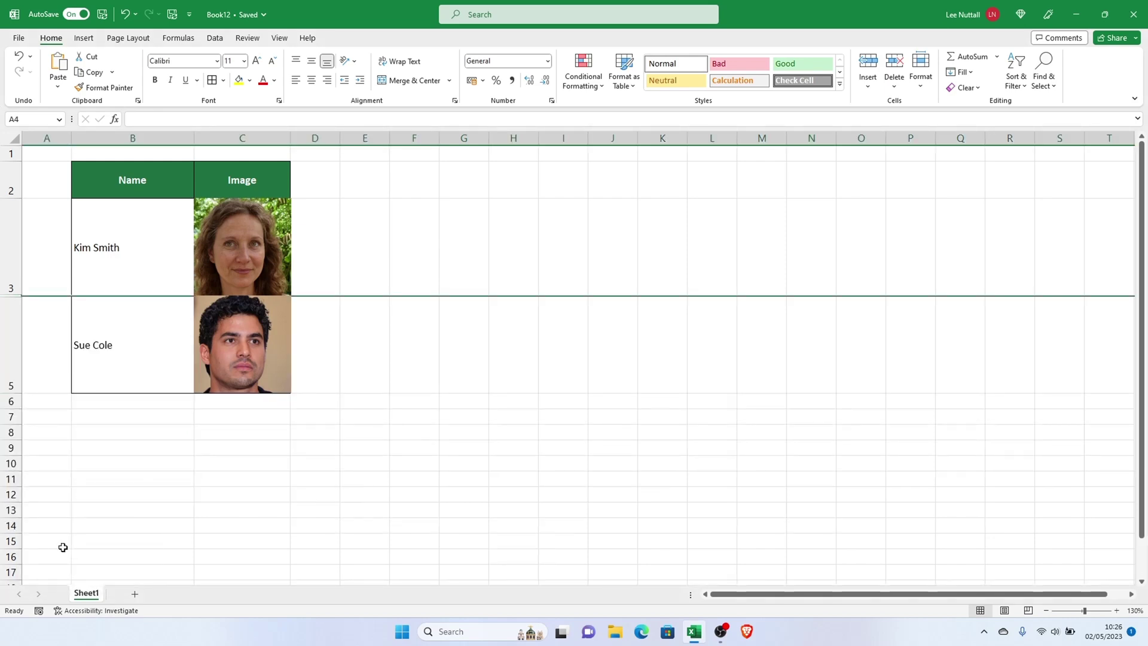
{"action": "left_click", "coordinate": [125, 15]}
{"action": "right_click", "coordinate": [20, 429]}
{"action": "left_click", "coordinate": [56, 377]}
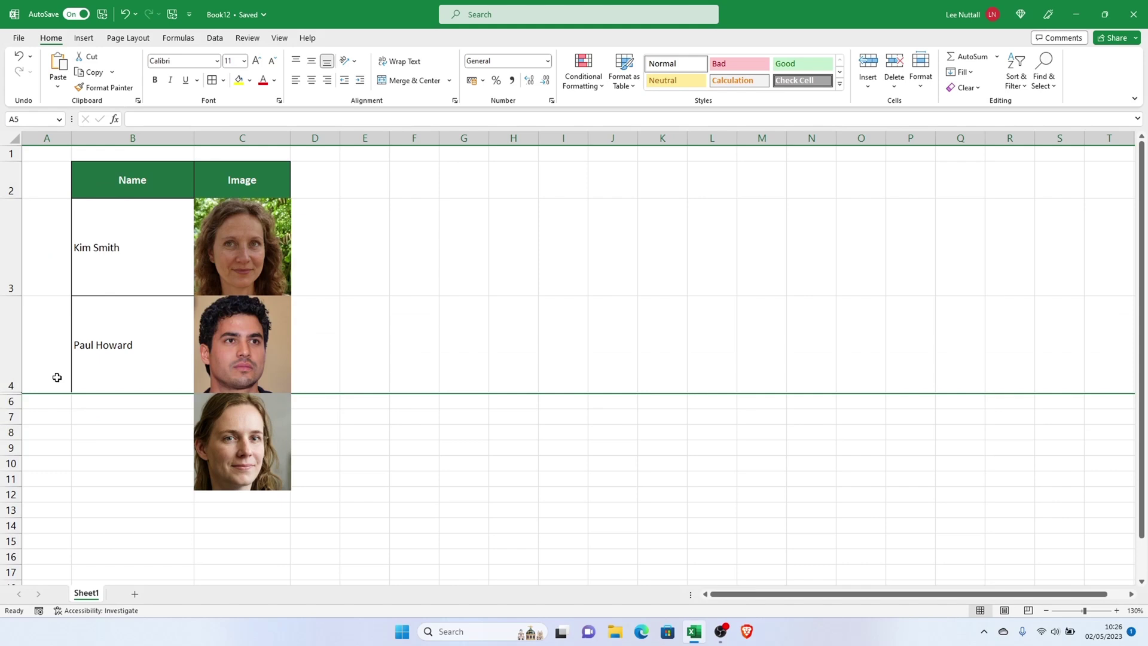
{"action": "left_click", "coordinate": [124, 14]}
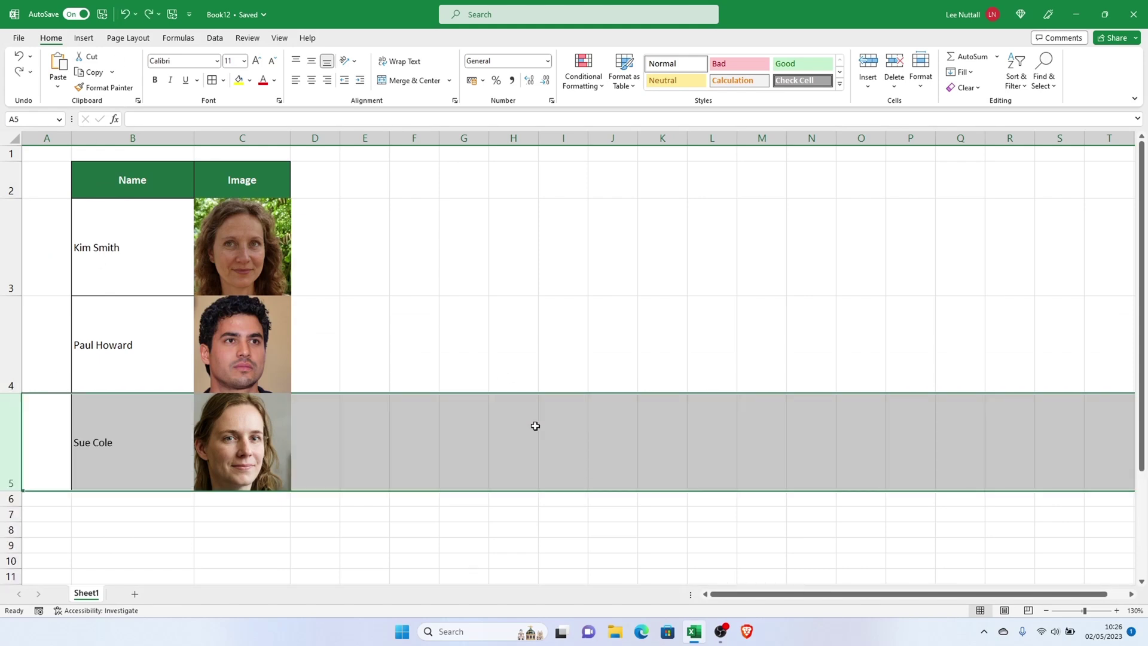
{"action": "right_click", "coordinate": [230, 250]}
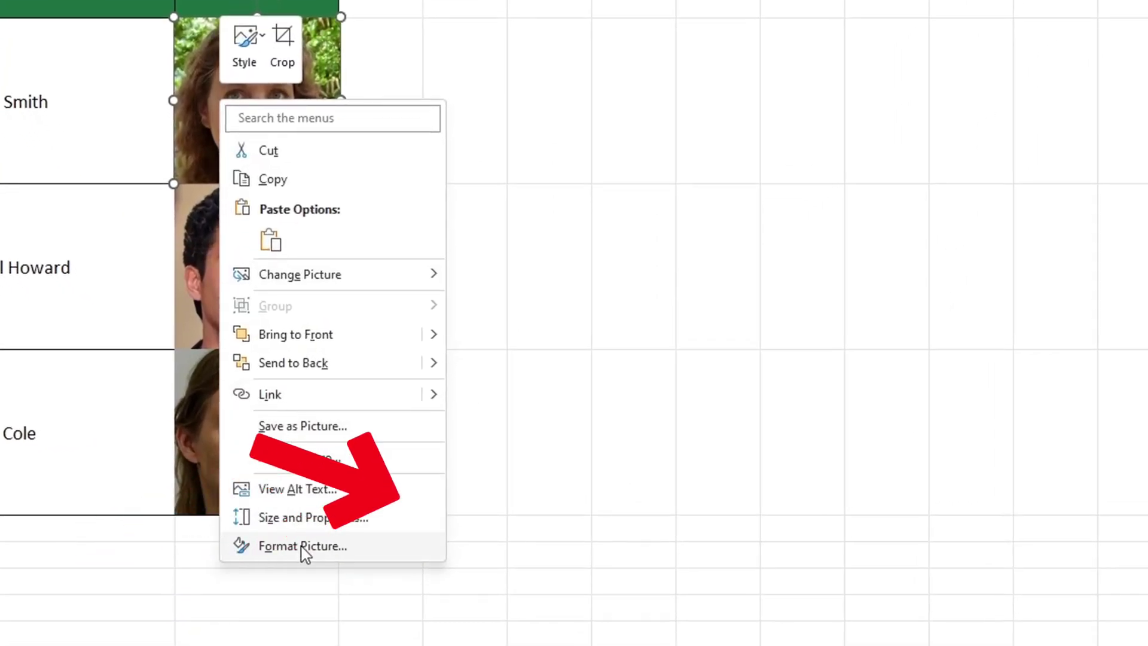
{"action": "left_click", "coordinate": [304, 547]}
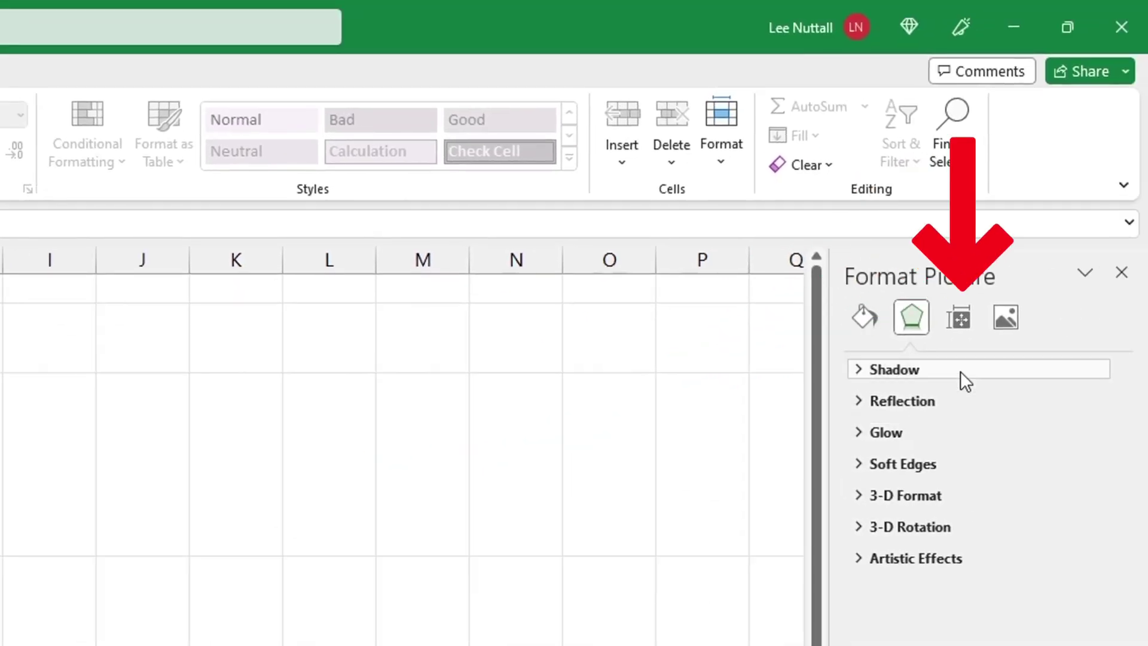
{"action": "left_click", "coordinate": [971, 316]}
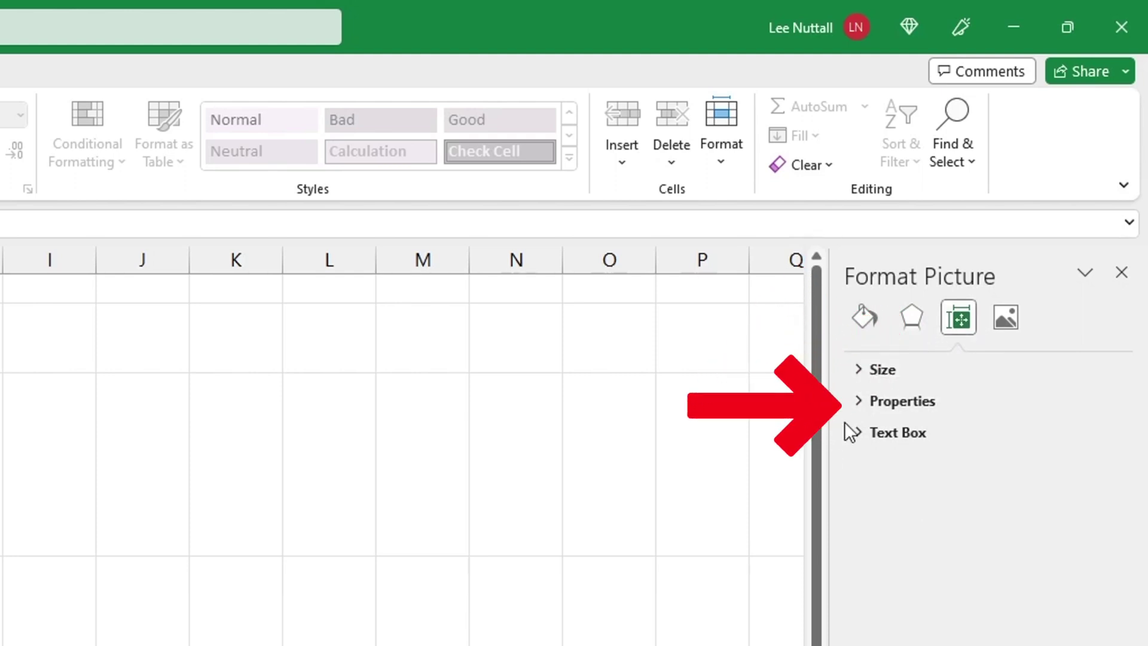
{"action": "left_click", "coordinate": [859, 403]}
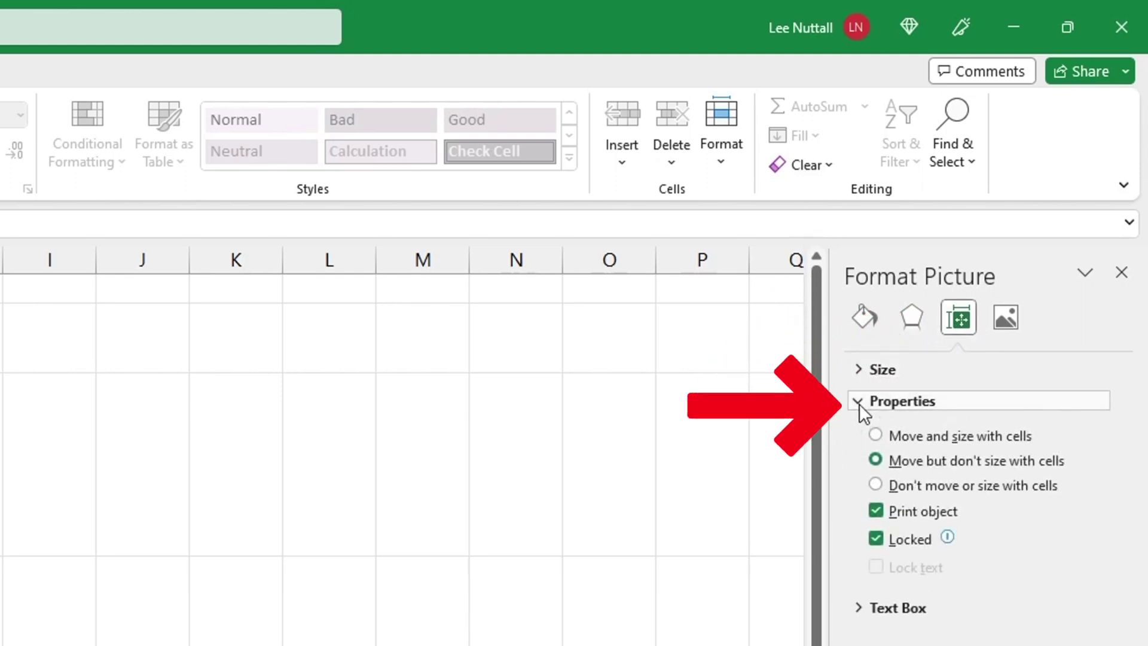
{"action": "left_click", "coordinate": [874, 436]}
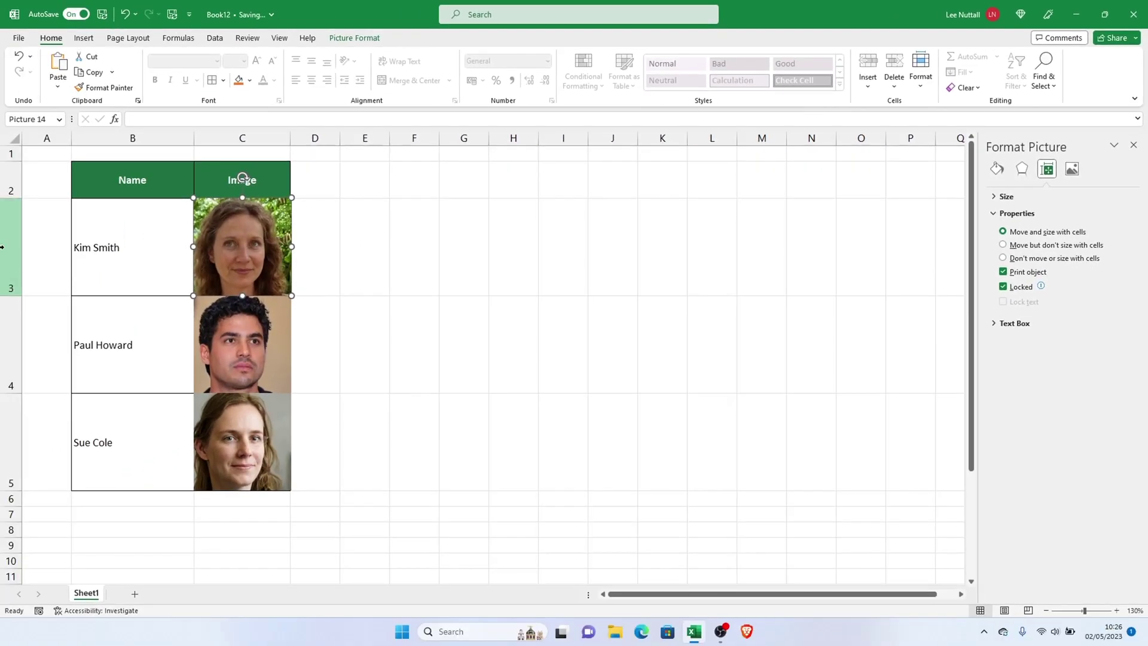
Step: Select row 3 and bring up its row menu, then cancel without hiding it
{"action": "left_click", "coordinate": [5, 247]}
{"action": "right_click", "coordinate": [6, 254]}
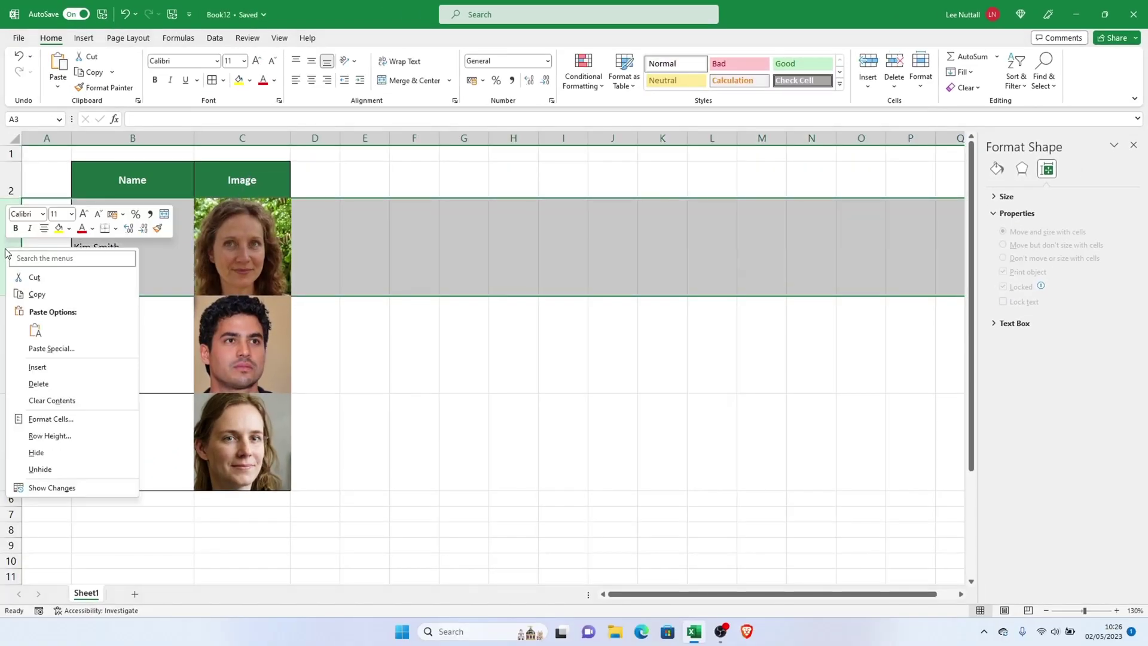
{"action": "key", "text": "Escape"}
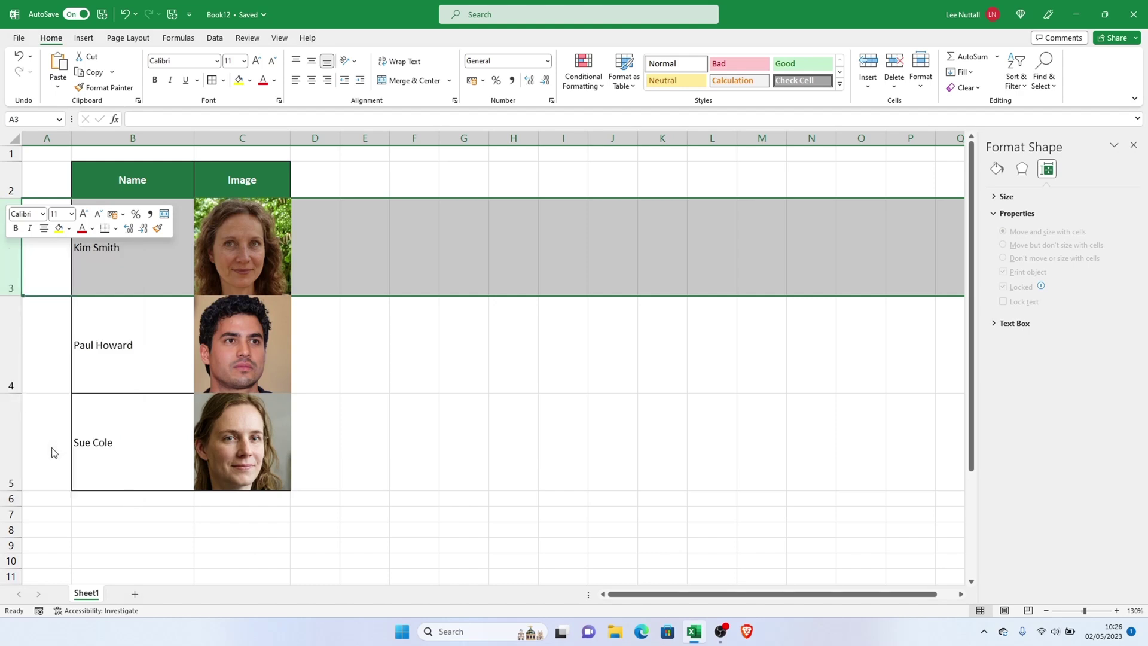